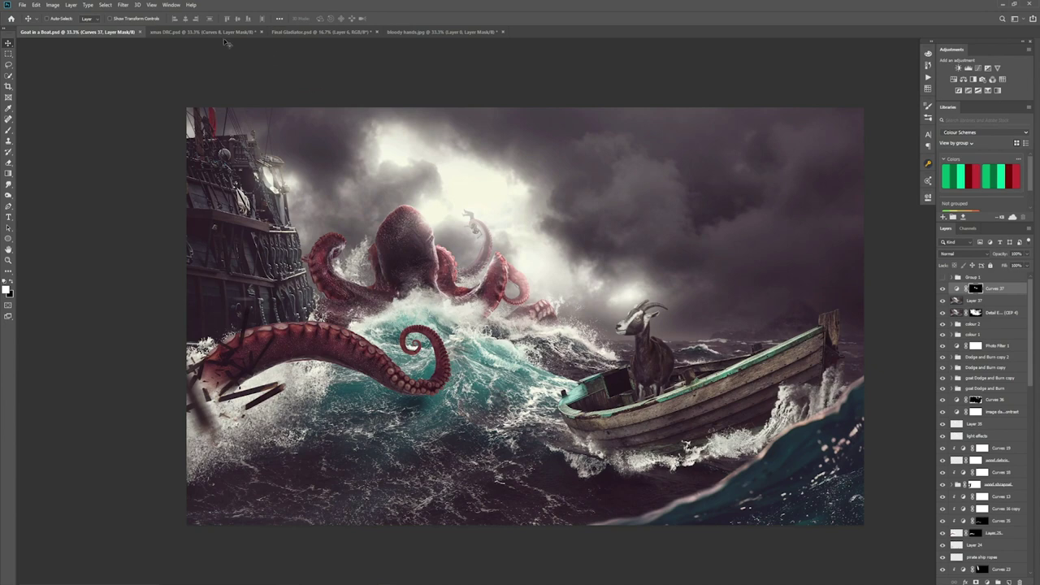
# Step: In the xmas DRC.psd Santa composite, toggle the blurred foreground trees group on, off and on to compare
pyautogui.click(203, 32)
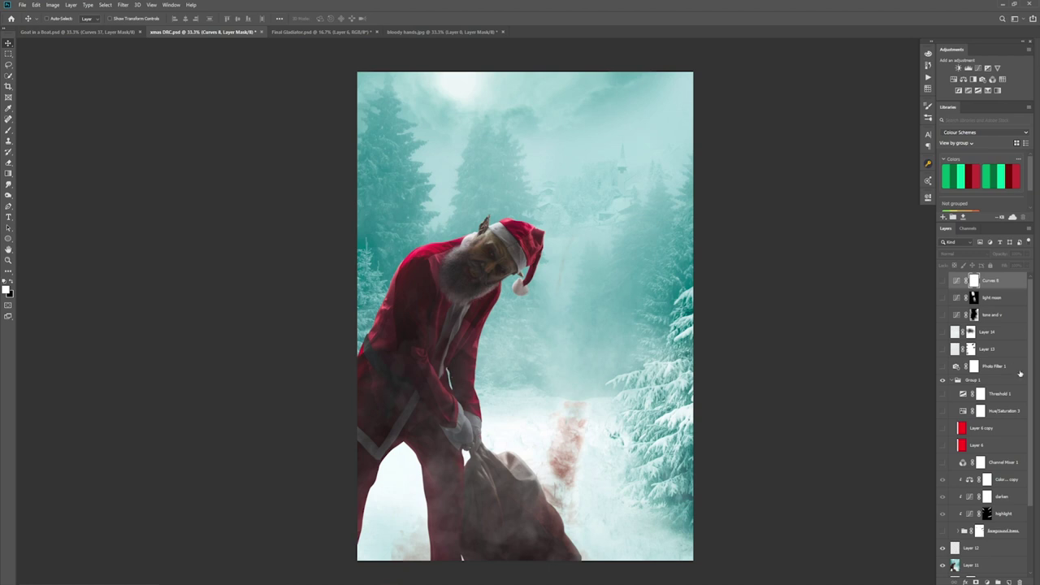
pyautogui.scroll(-4, 984, 388)
pyautogui.scroll(-1, 973, 472)
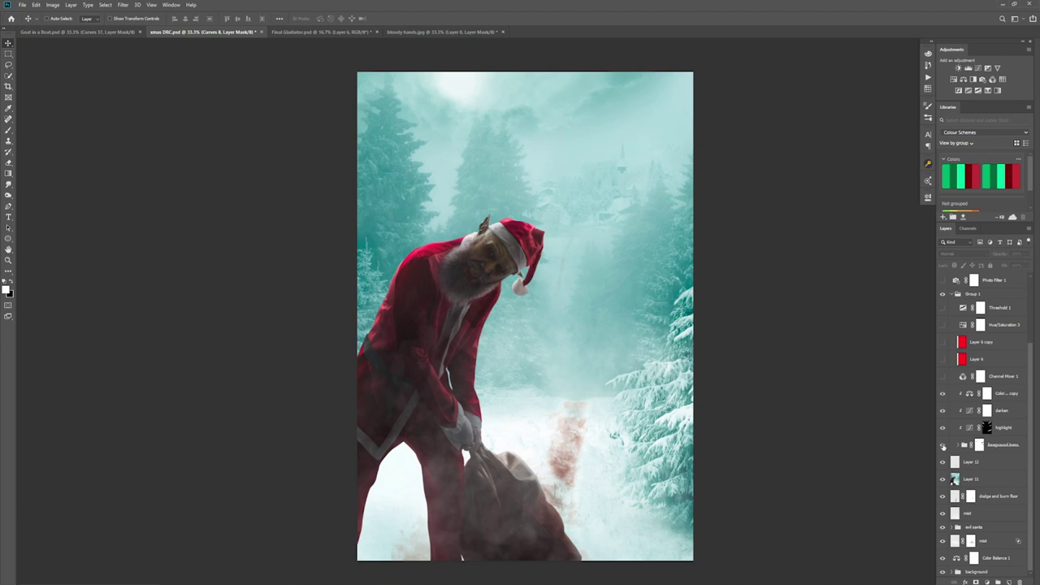
pyautogui.click(942, 446)
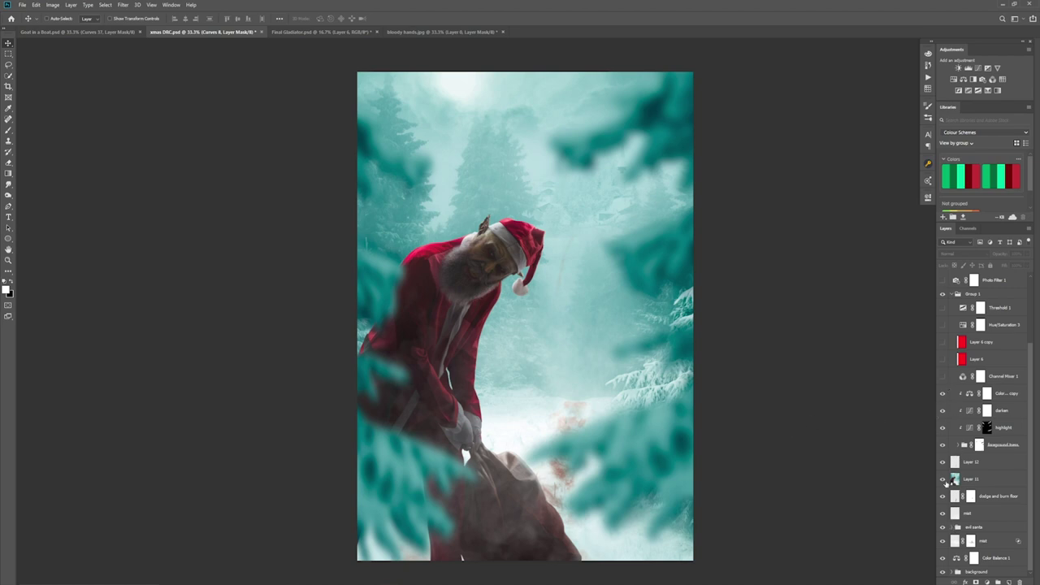
pyautogui.click(942, 445)
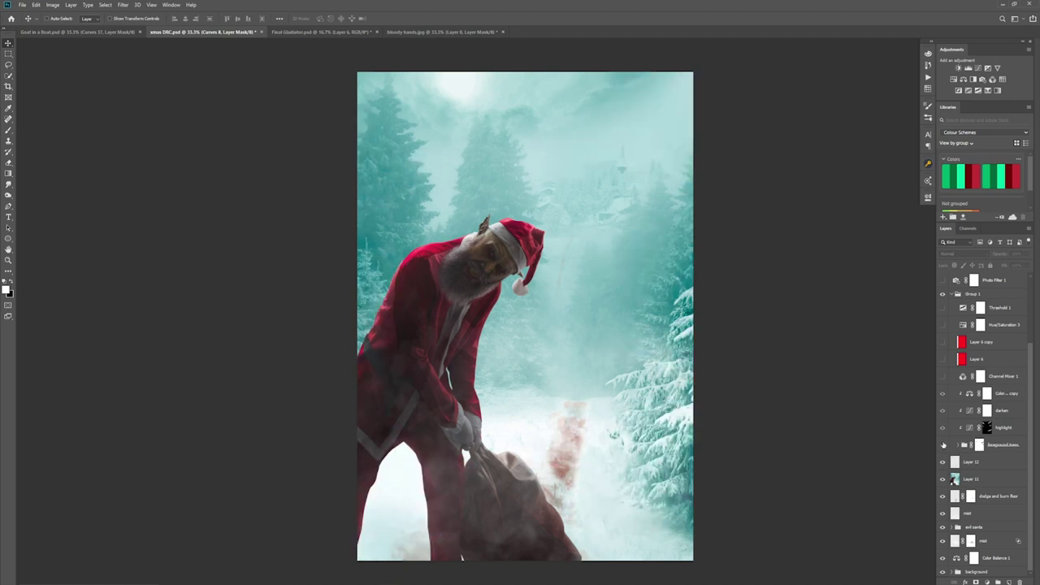
pyautogui.click(943, 444)
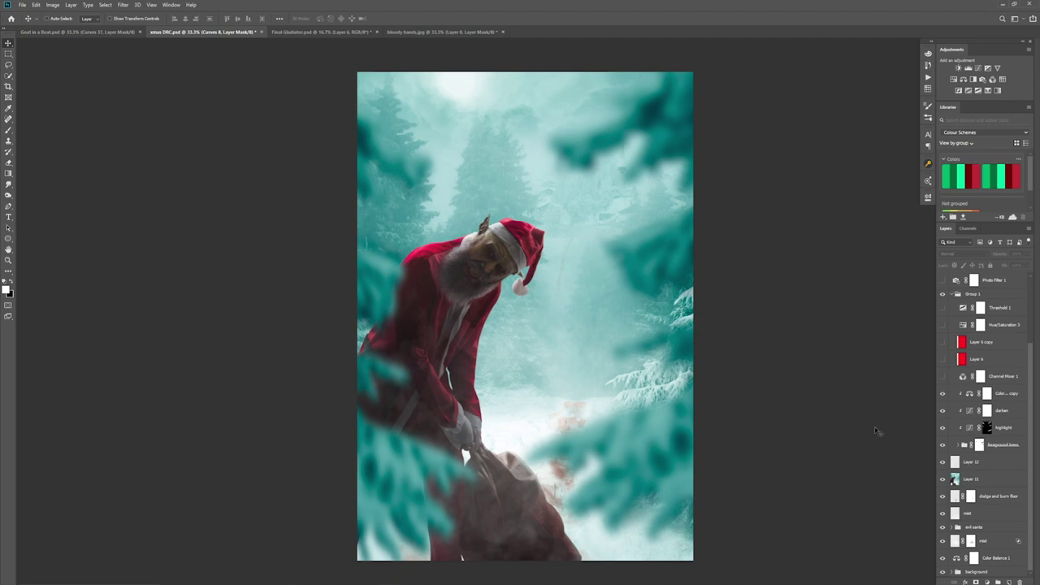
# Step: Switch to the Final Gladiator.psd composite
pyautogui.click(310, 33)
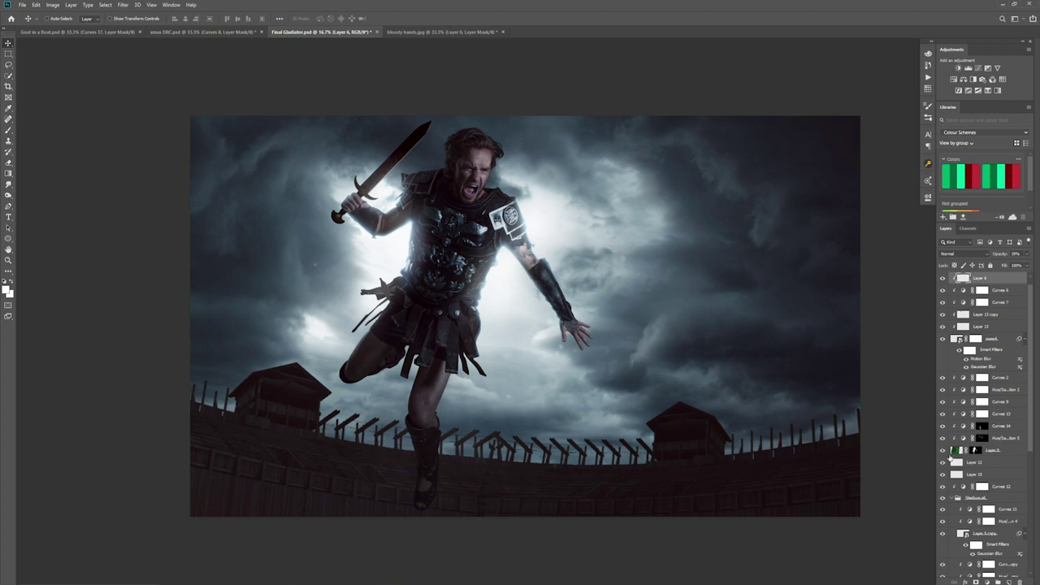
# Step: Drag the bloody hand from bloody hands.jpg into the gladiator composite, placing it right of the gladiator
pyautogui.click(445, 32)
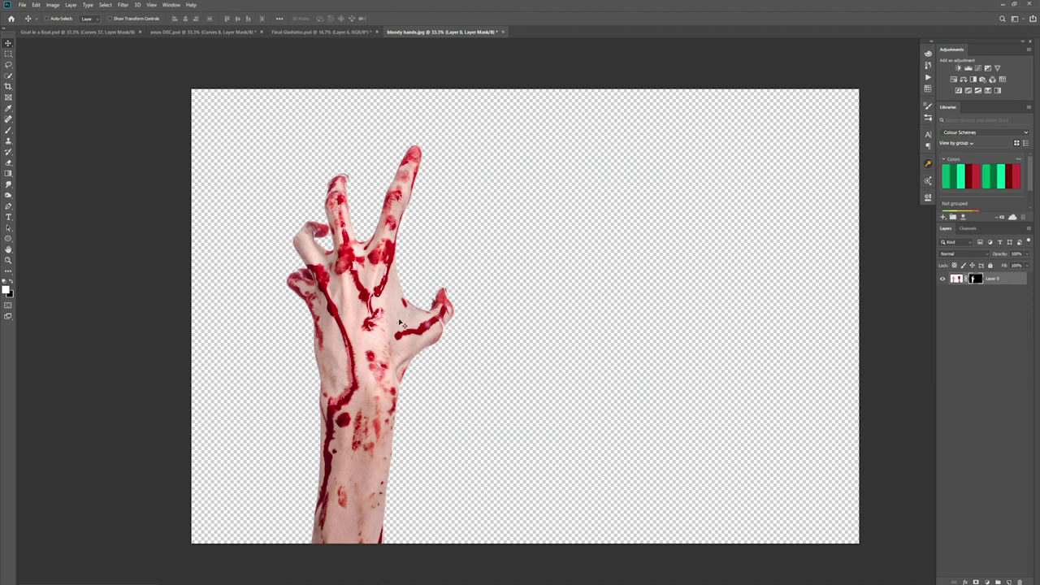
pyautogui.moveTo(399, 326); pyautogui.dragTo(521, 382)
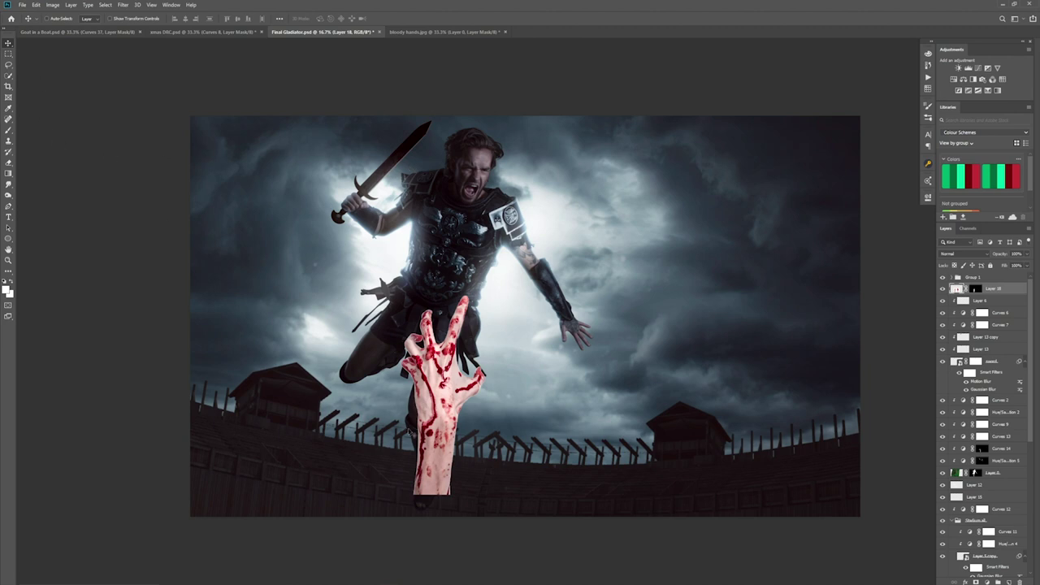
pyautogui.moveTo(445, 417); pyautogui.dragTo(660, 459)
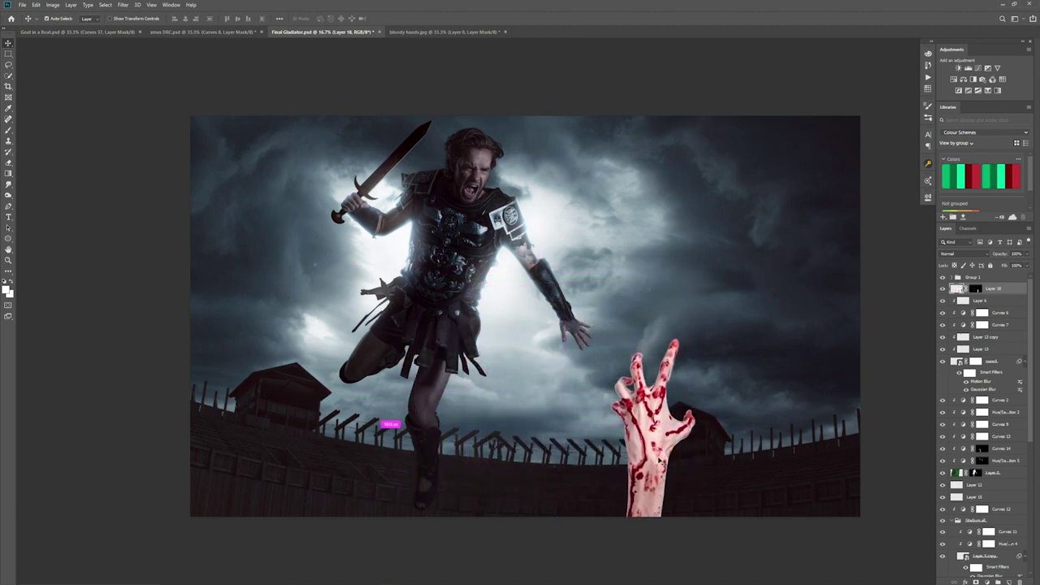
# Step: Free-transform the hand: rotate about 39° counterclockwise, enlarge it, and set it at the bottom edge
pyautogui.hotkey('ctrl', 't')
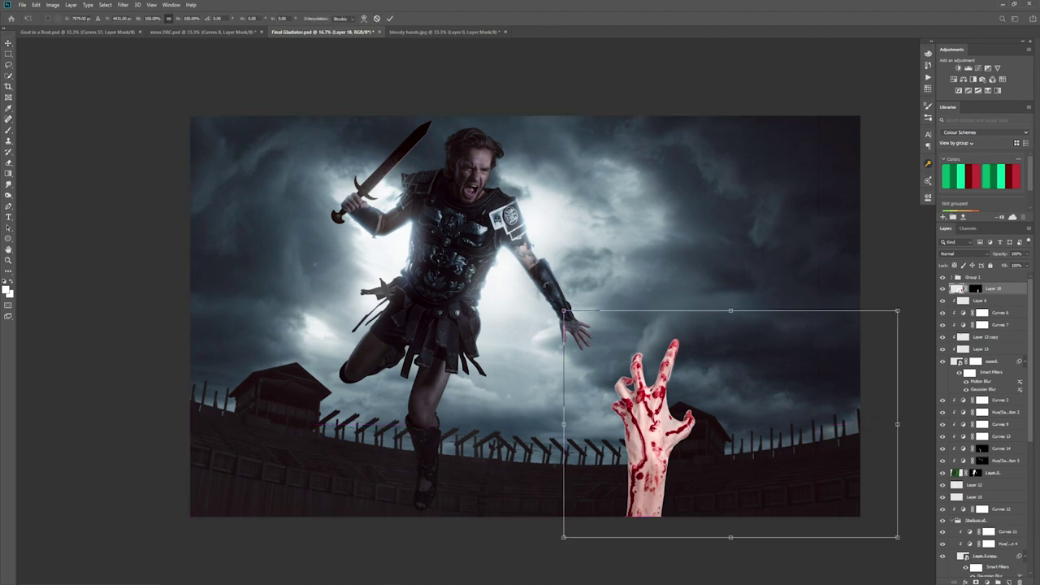
pyautogui.moveTo(557, 312); pyautogui.dragTo(226, 478)
pyautogui.moveTo(496, 488); pyautogui.dragTo(638, 468)
pyautogui.moveTo(836, 63); pyautogui.dragTo(878, 21)
pyautogui.moveTo(541, 352); pyautogui.dragTo(535, 372)
pyautogui.press('Return')
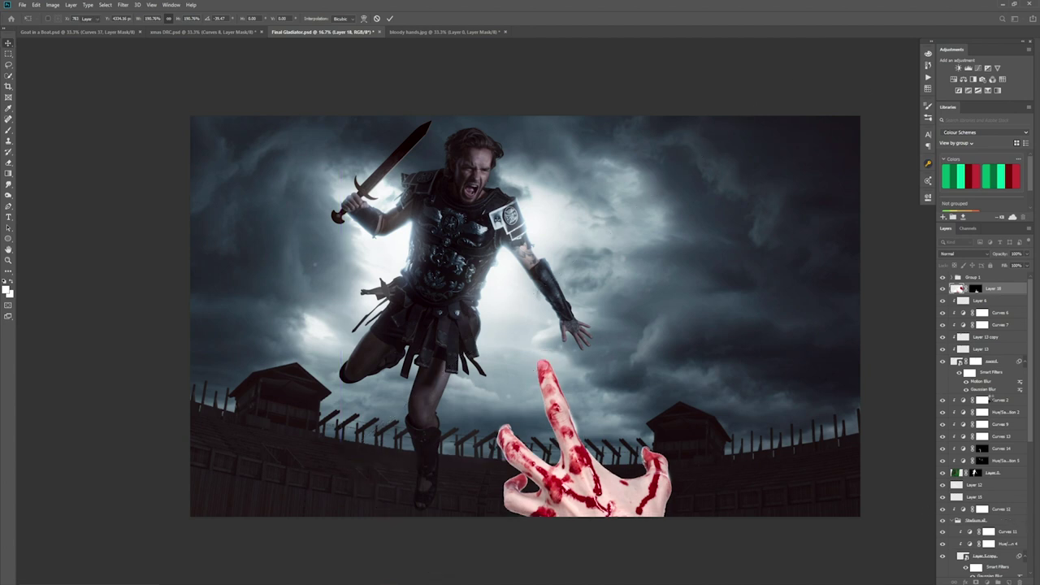
# Step: With a soft black brush, paint the hand layer's mask to hide a small patch near the index finger
pyautogui.press('b')
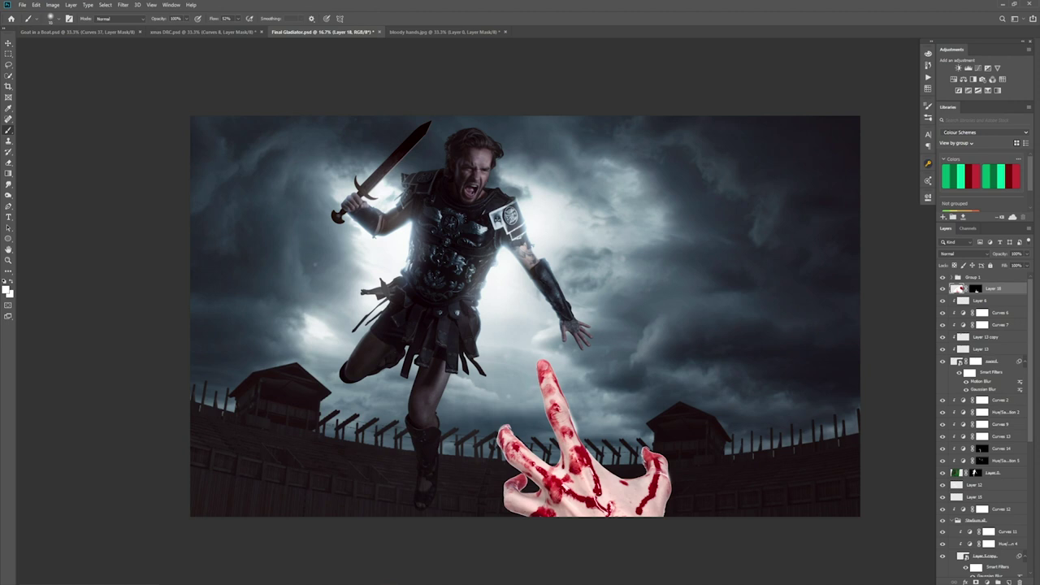
pyautogui.press('x')
pyautogui.press('x')
pyautogui.press('x')
pyautogui.rightClick(577, 425)
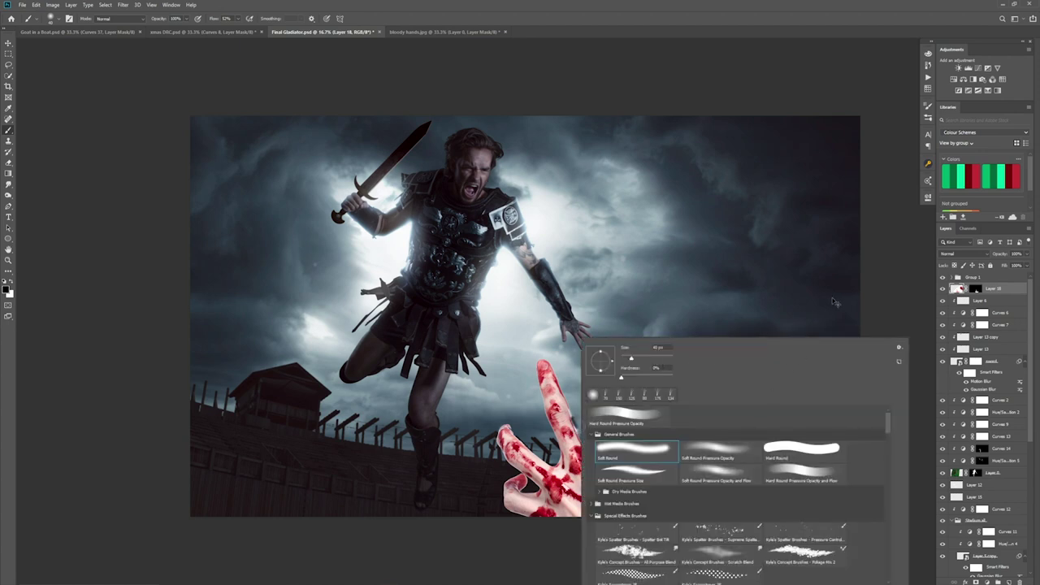
pyautogui.press('Escape')
pyautogui.click(974, 288)
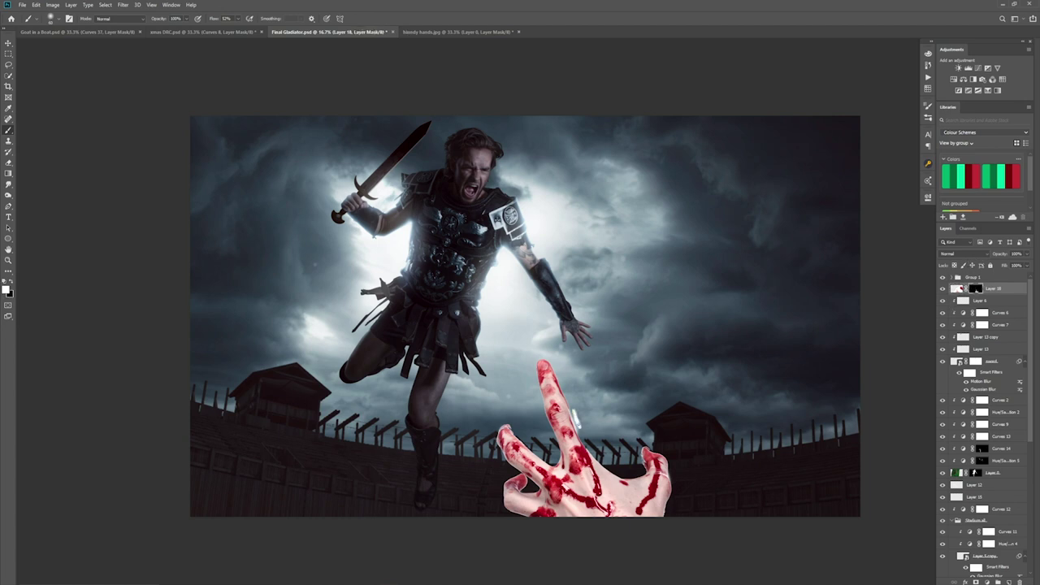
pyautogui.press('x')
pyautogui.moveTo(574, 423); pyautogui.dragTo(573, 420)
# Step: Add a Curves 18 adjustment on the hand and lower its highlights to darken it
pyautogui.click(978, 69)
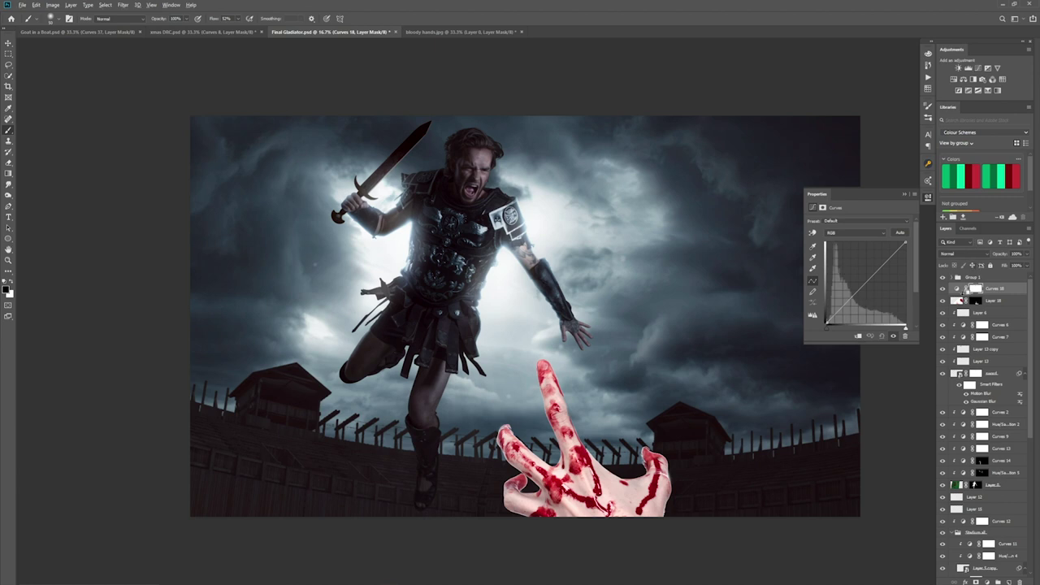
pyautogui.click(959, 289)
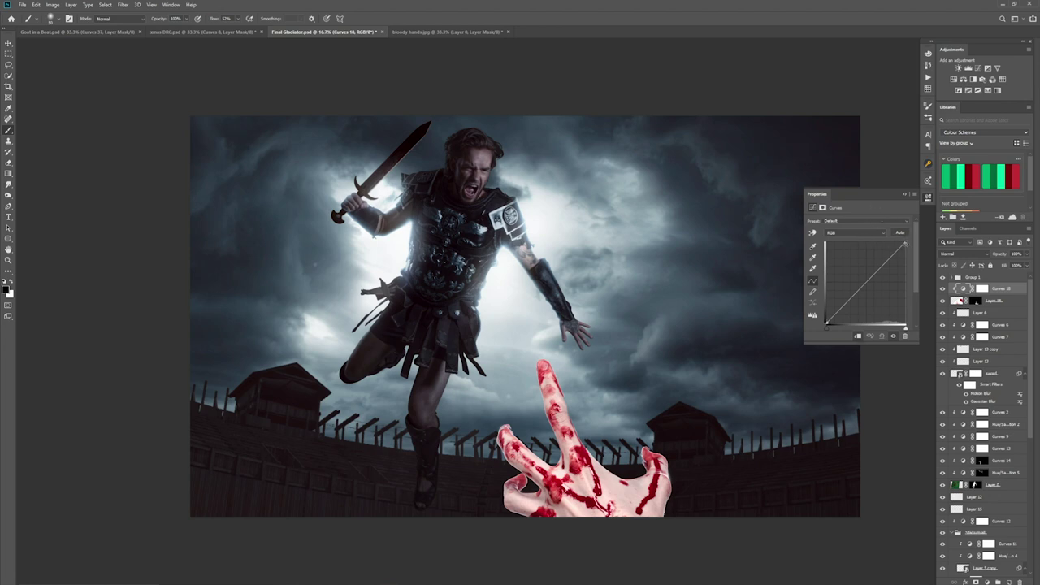
pyautogui.moveTo(906, 245); pyautogui.dragTo(924, 301)
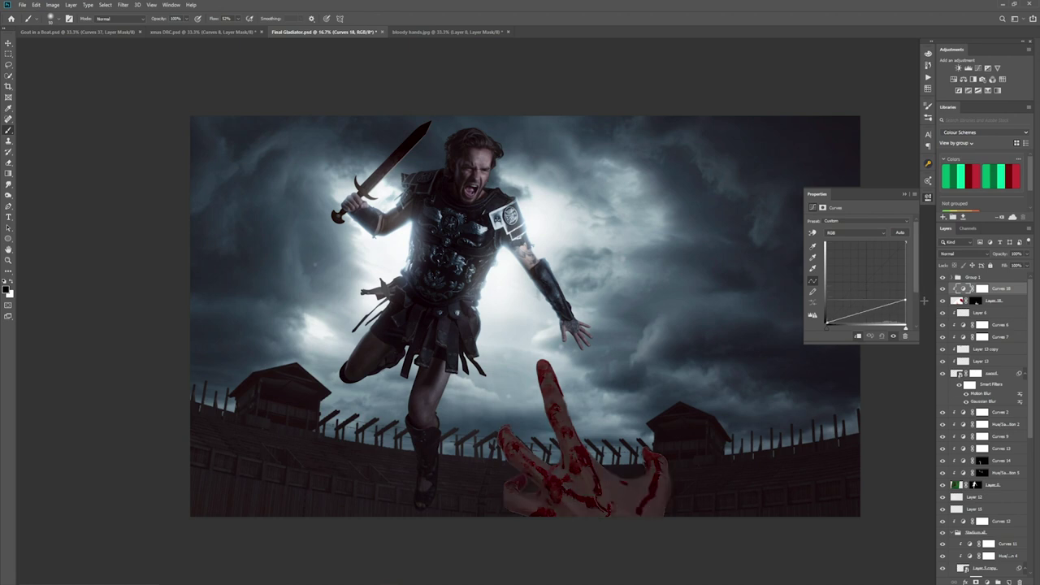
pyautogui.click(905, 195)
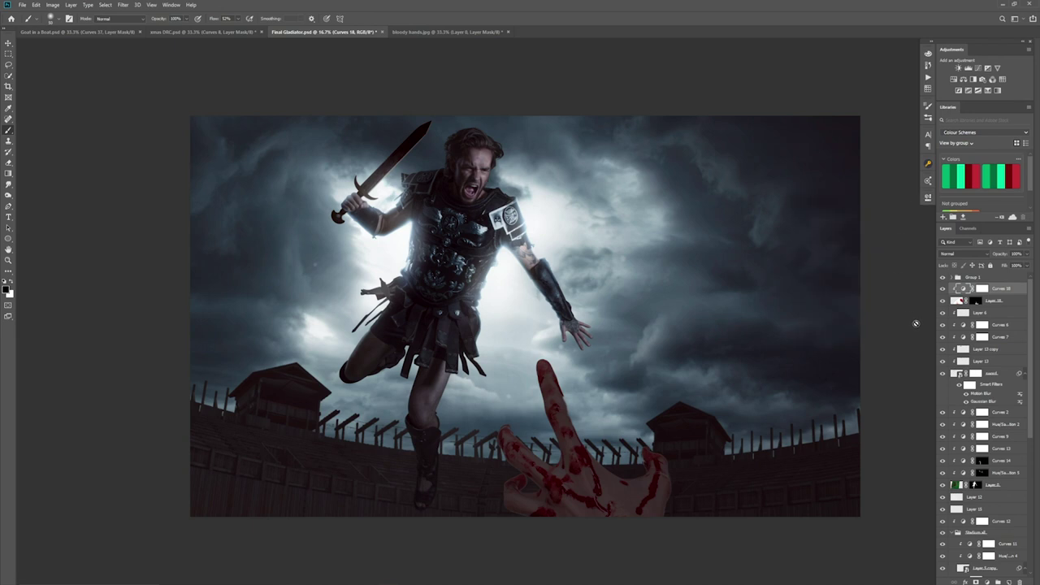
pyautogui.click(1018, 302)
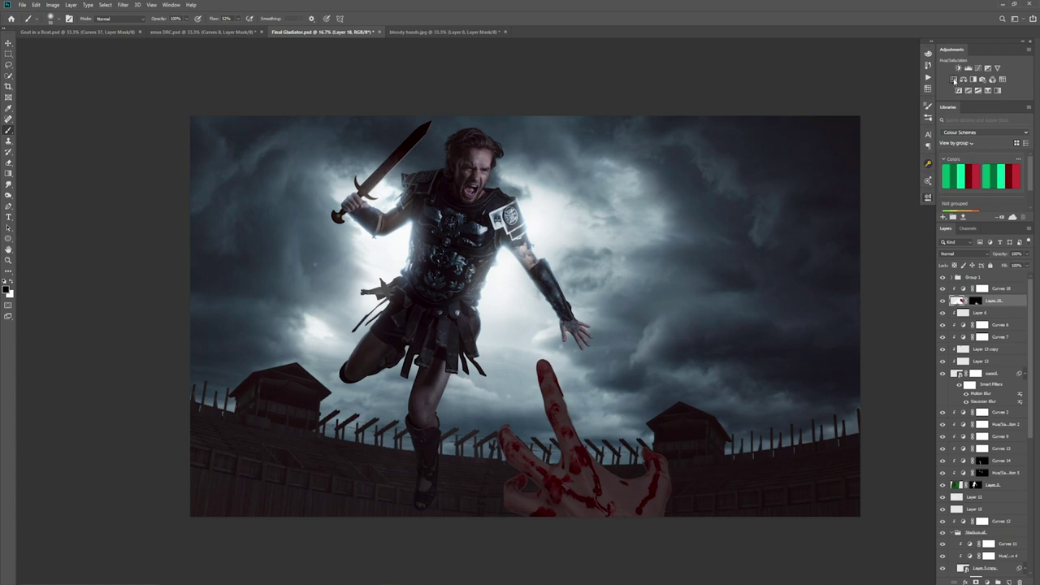
# Step: Add a Hue/Saturation adjustment with Master saturation -17 and Reds saturation -18
pyautogui.click(954, 81)
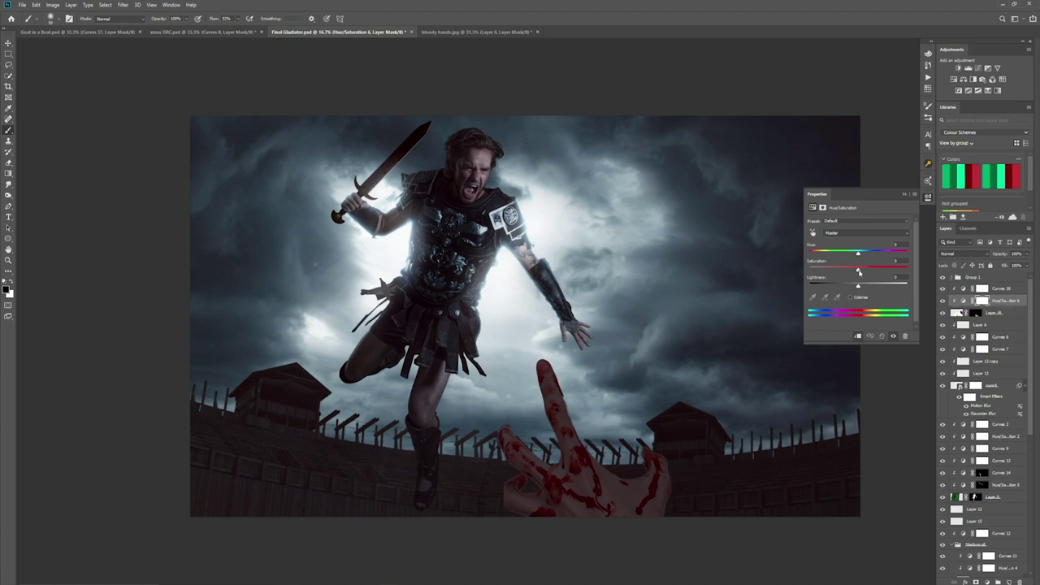
pyautogui.moveTo(859, 272); pyautogui.dragTo(851, 272)
pyautogui.click(850, 234)
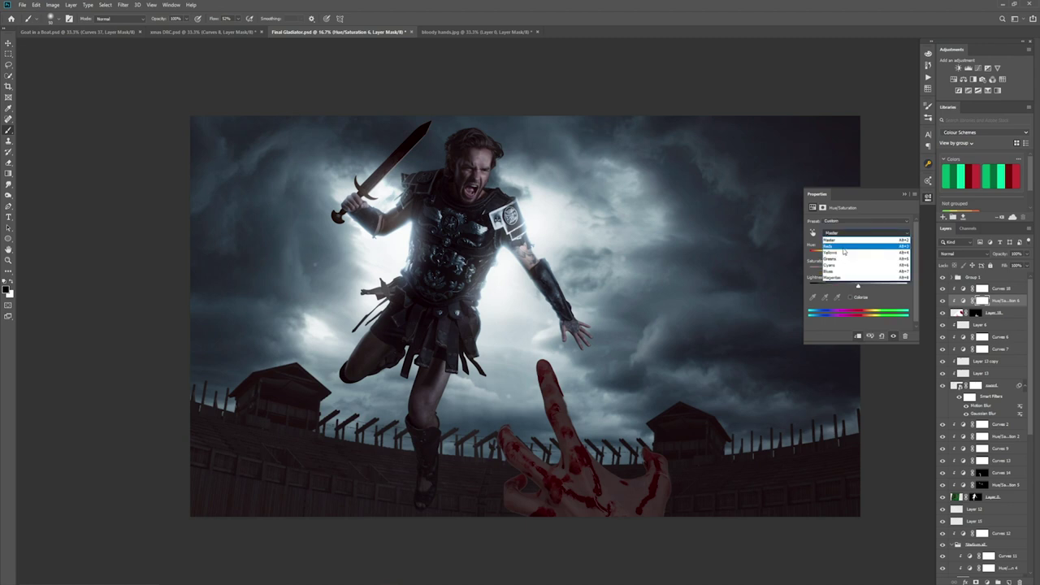
pyautogui.click(844, 252)
pyautogui.moveTo(859, 271); pyautogui.dragTo(846, 274)
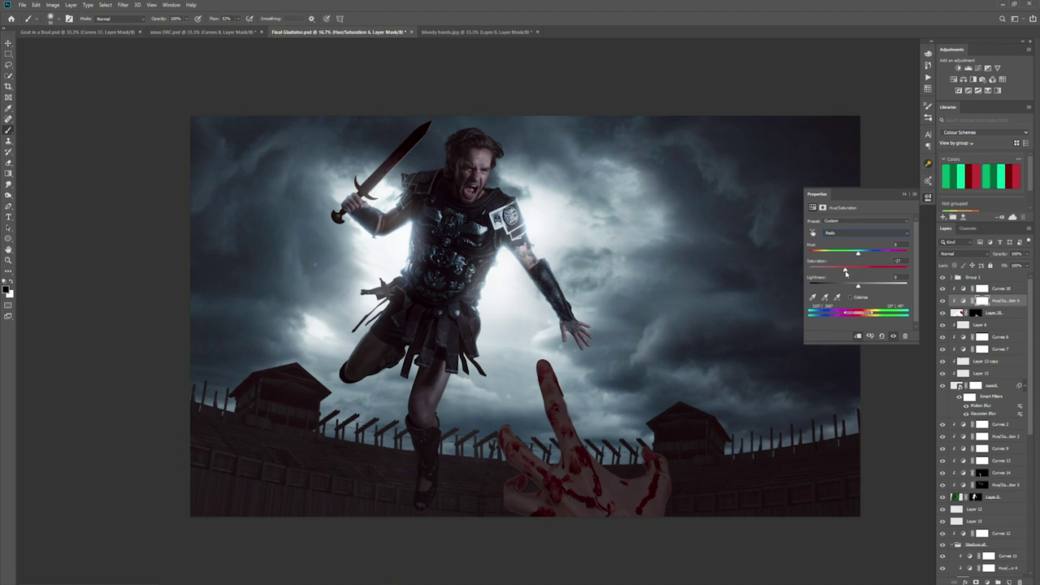
# Step: Reopen Curves 18 and pull its curve point down further to darken the hand
pyautogui.click(906, 195)
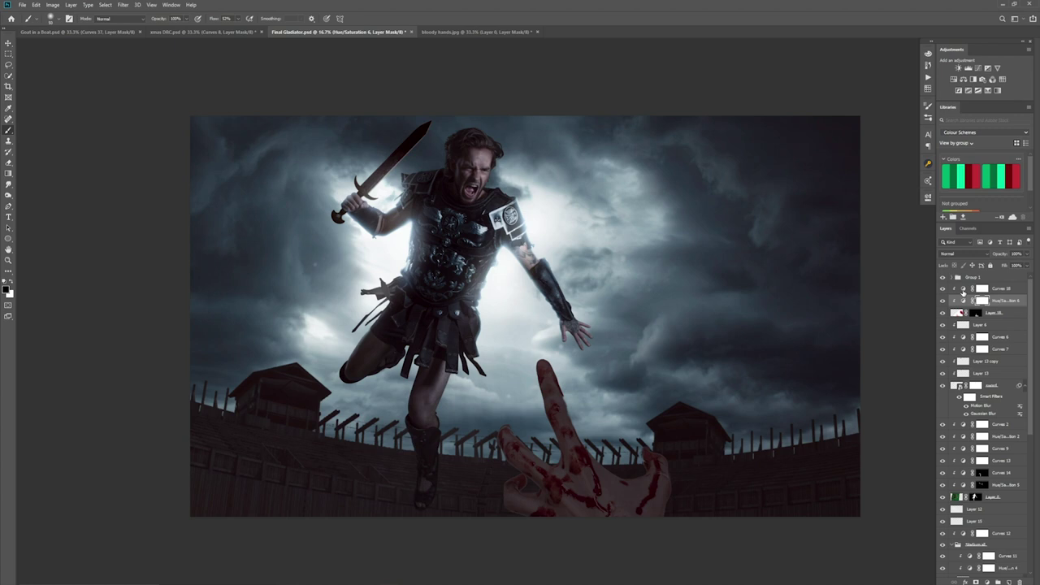
pyautogui.doubleClick(965, 289)
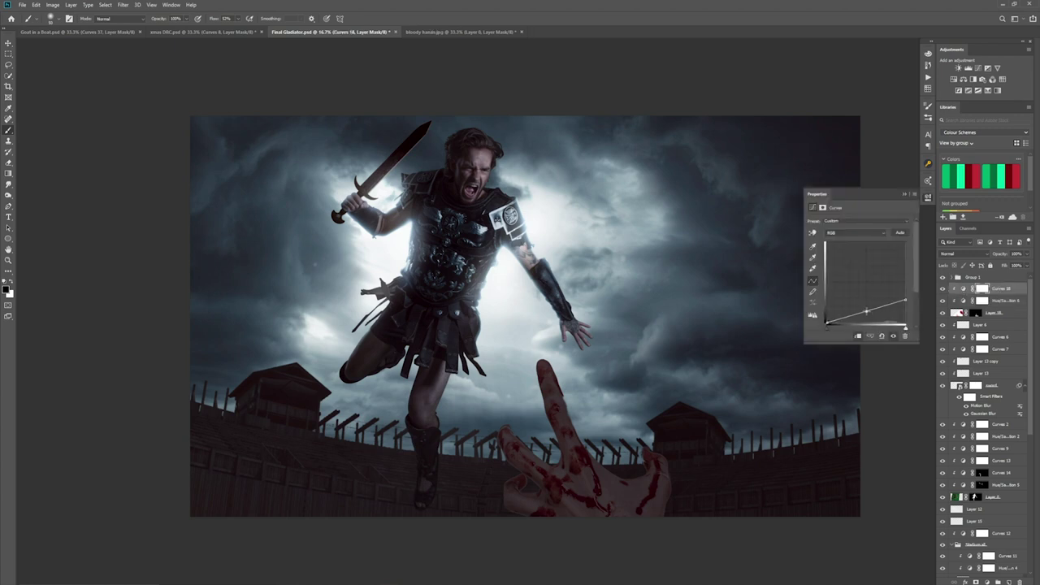
pyautogui.moveTo(866, 312); pyautogui.dragTo(907, 307)
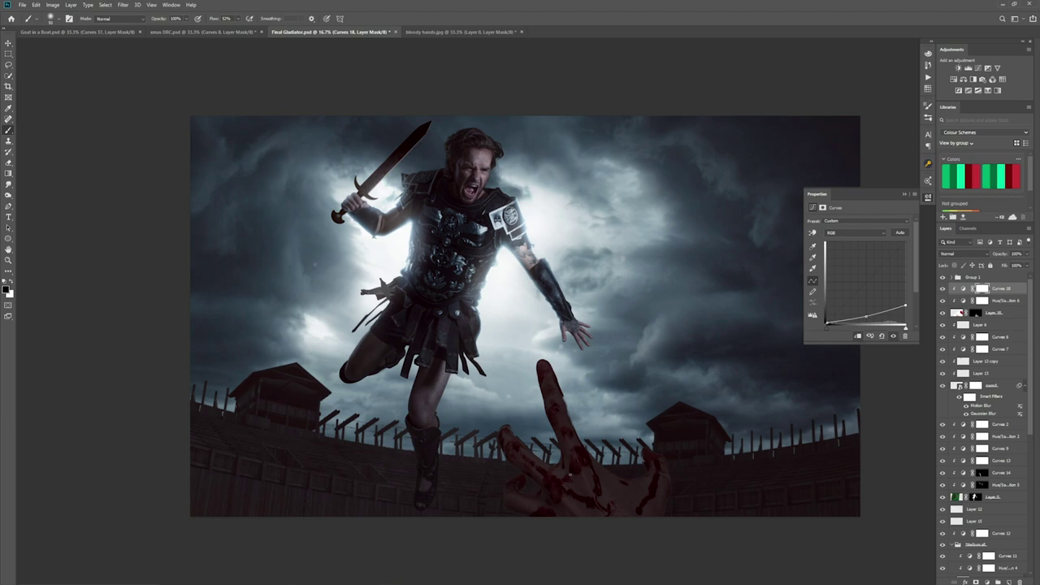
pyautogui.click(913, 195)
# Step: Add a Curves 19 adjustment above the hand with slight Blue and Red channel curve tweaks
pyautogui.click(1008, 314)
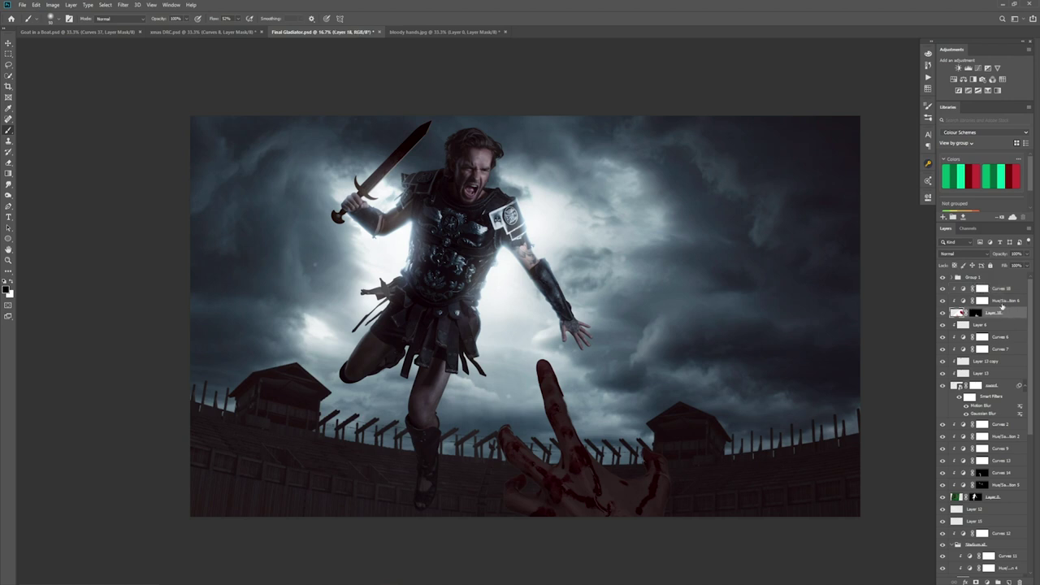
pyautogui.click(979, 69)
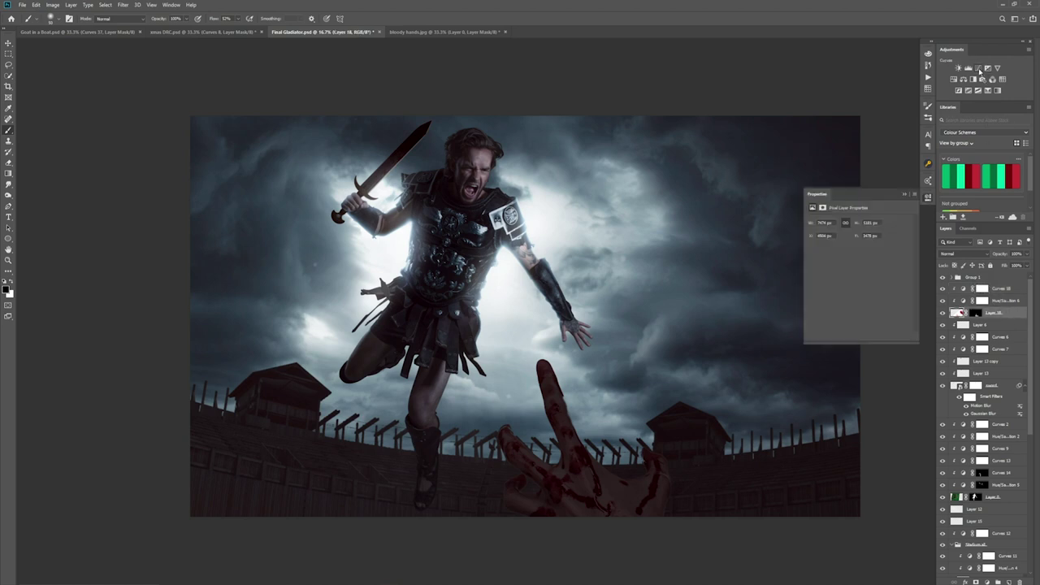
pyautogui.click(869, 233)
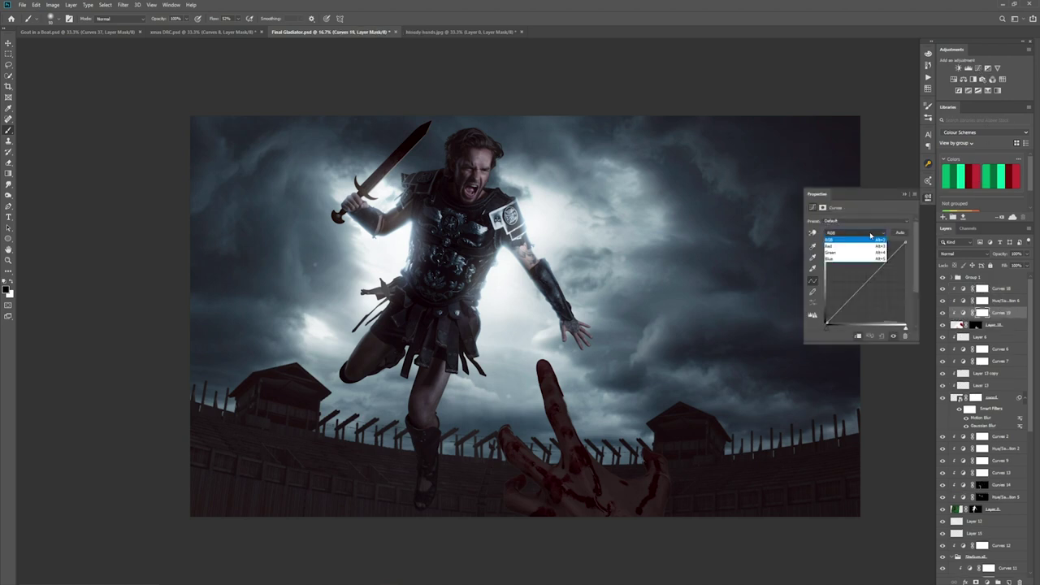
pyautogui.click(857, 259)
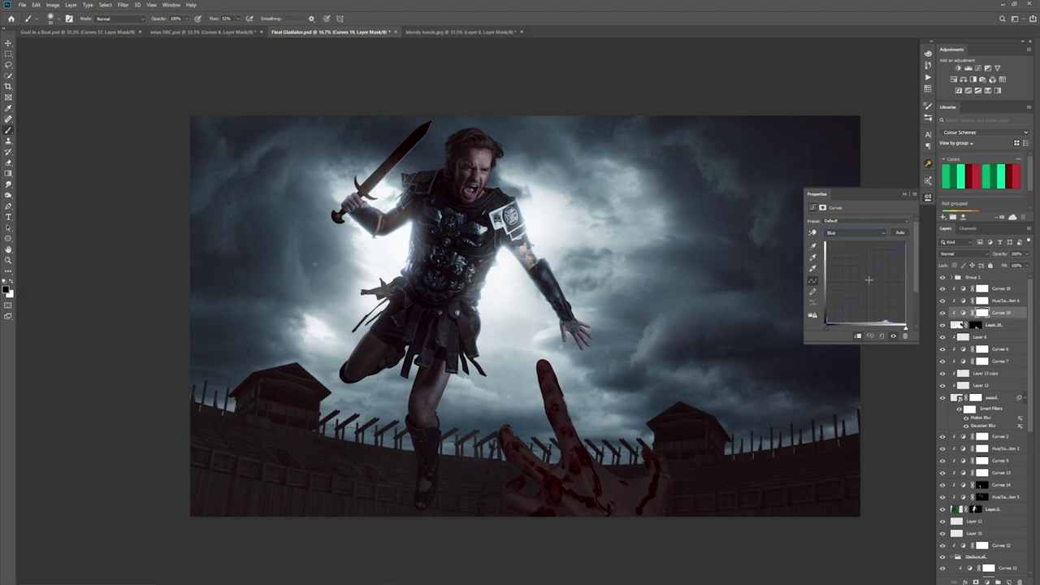
pyautogui.moveTo(866, 281); pyautogui.dragTo(864, 280)
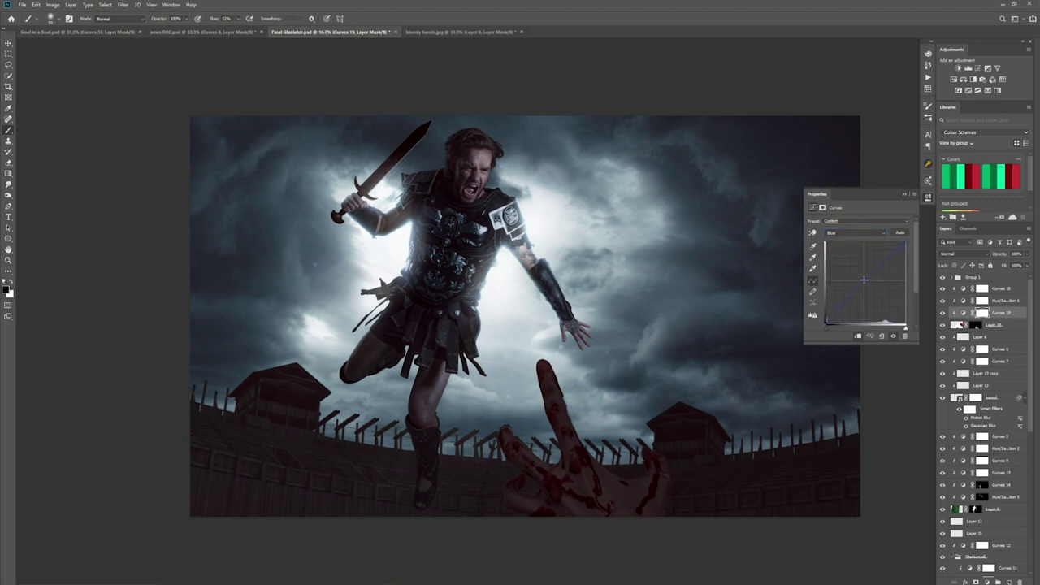
pyautogui.click(877, 234)
pyautogui.click(863, 246)
pyautogui.moveTo(867, 281); pyautogui.dragTo(869, 281)
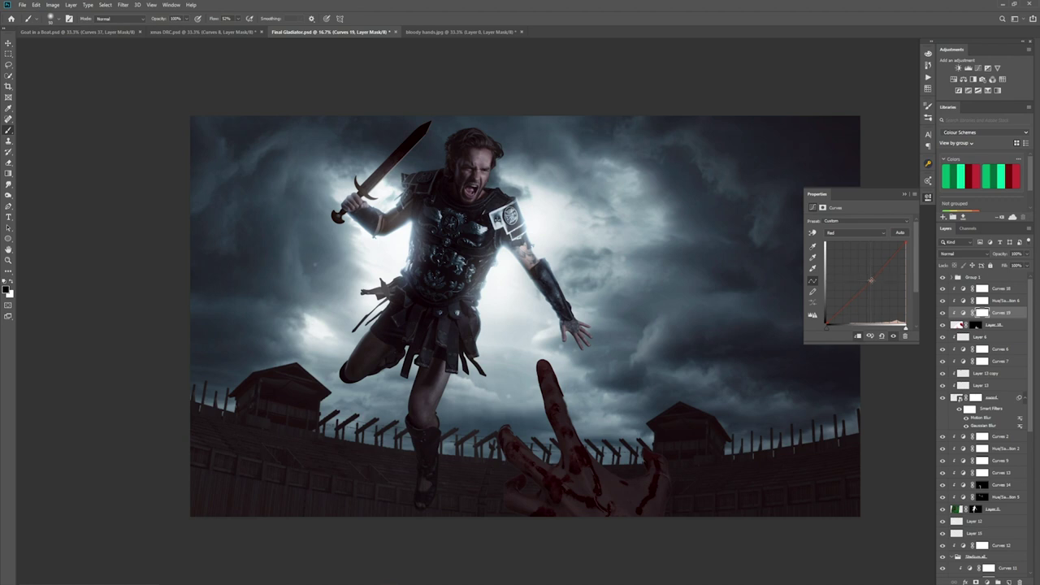
pyautogui.click(905, 194)
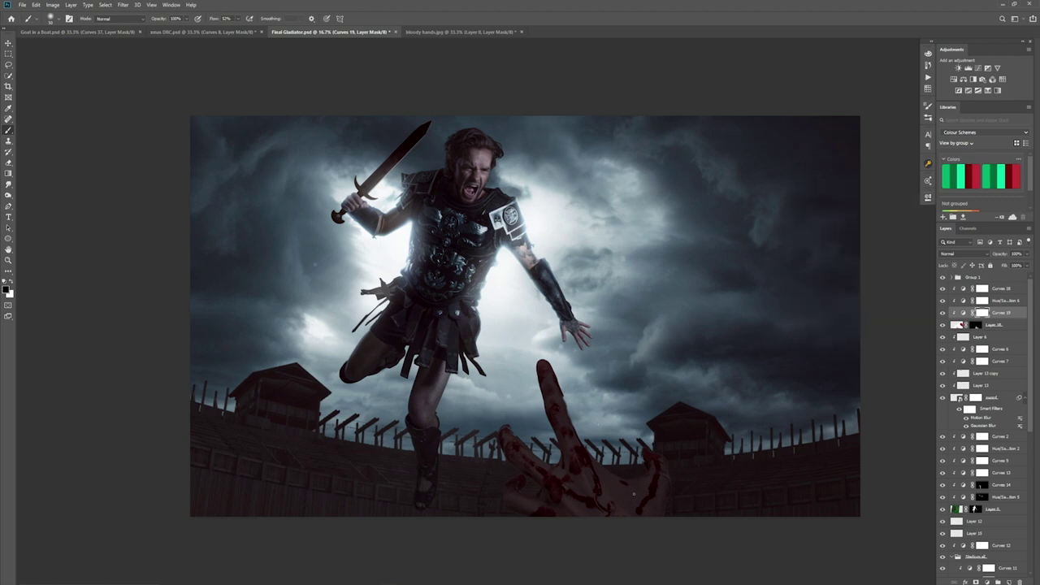
# Step: Toggle the Curves 19 and Curves 18 adjustments off and on to compare the hand
pyautogui.click(944, 314)
pyautogui.click(943, 313)
pyautogui.click(943, 288)
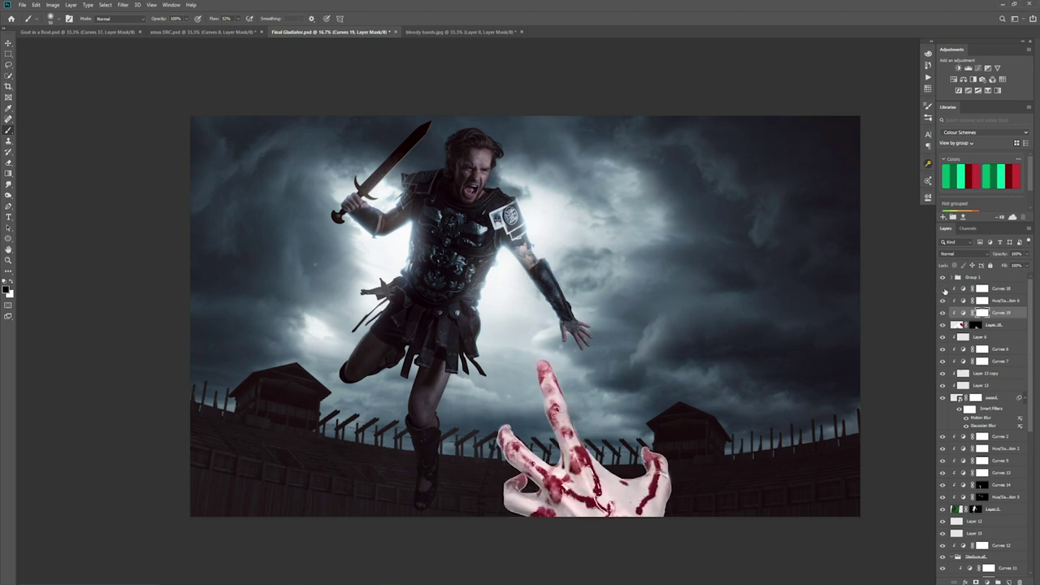
pyautogui.click(943, 288)
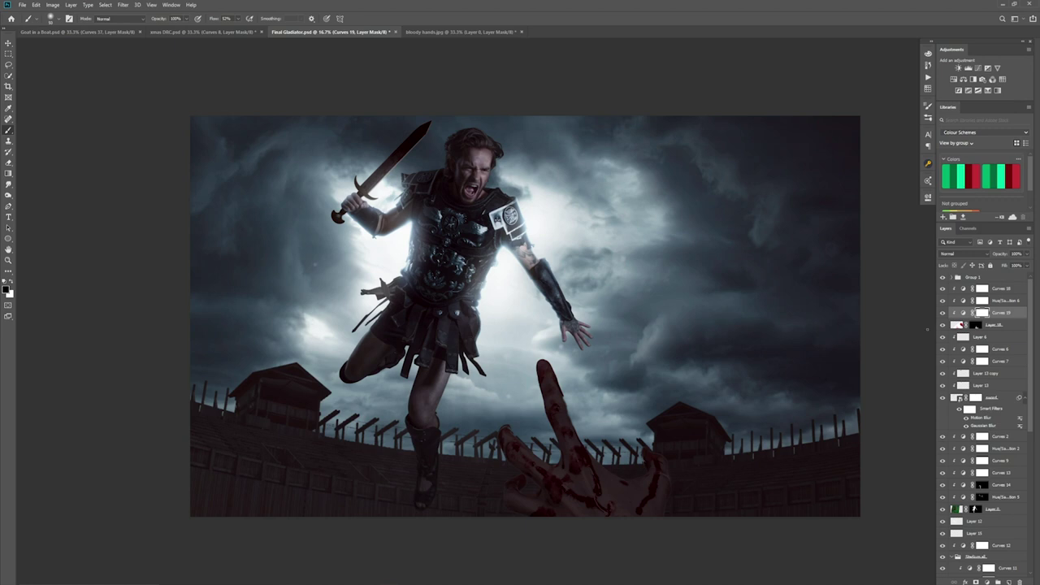
# Step: Lower the RGB white point in Curves 19 to slightly darken the hand's highlights
pyautogui.doubleClick(964, 315)
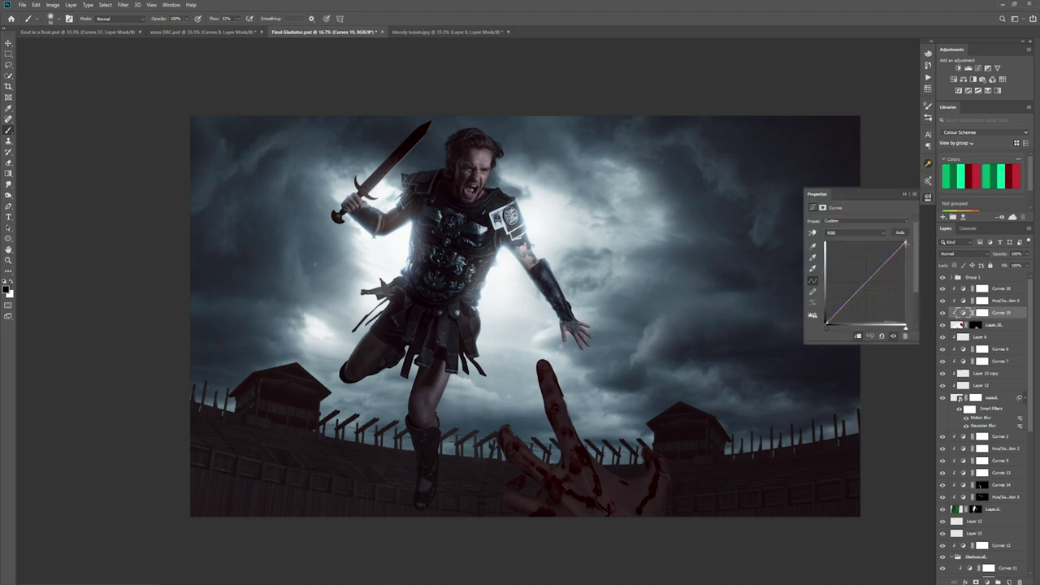
pyautogui.moveTo(905, 244); pyautogui.dragTo(908, 254)
pyautogui.moveTo(905, 254); pyautogui.dragTo(907, 248)
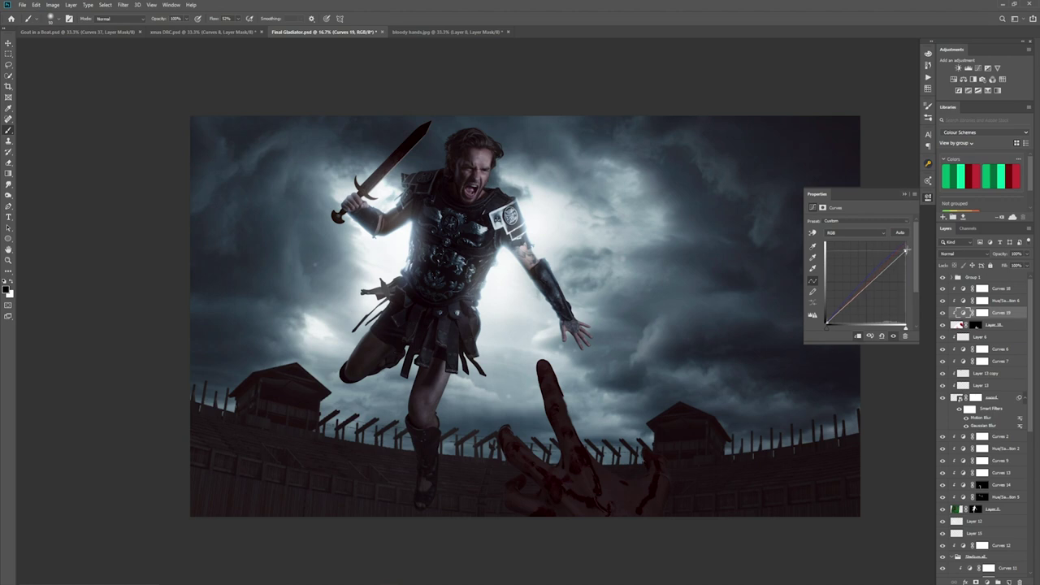
pyautogui.click(906, 195)
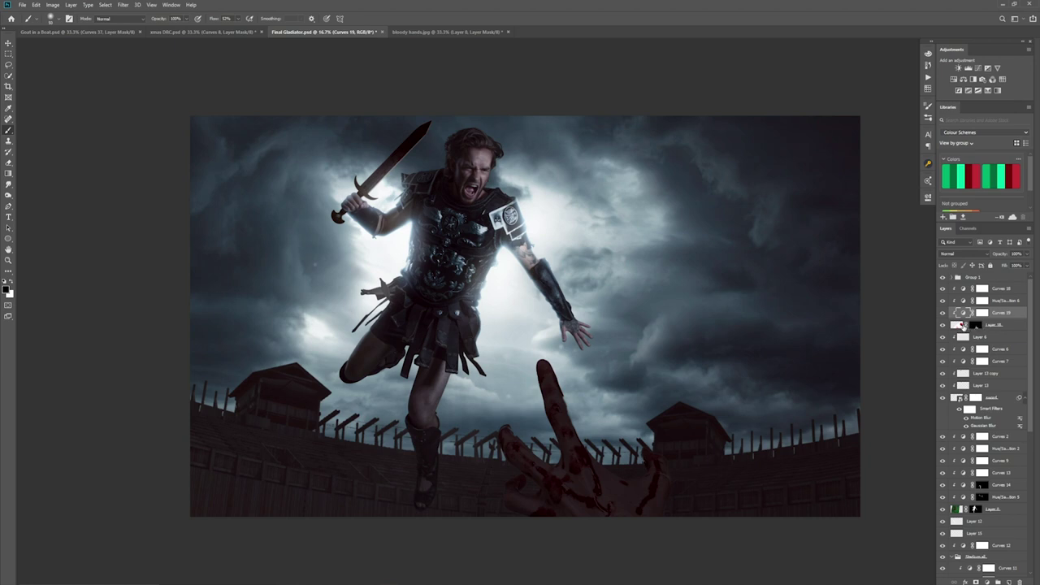
pyautogui.click(963, 327)
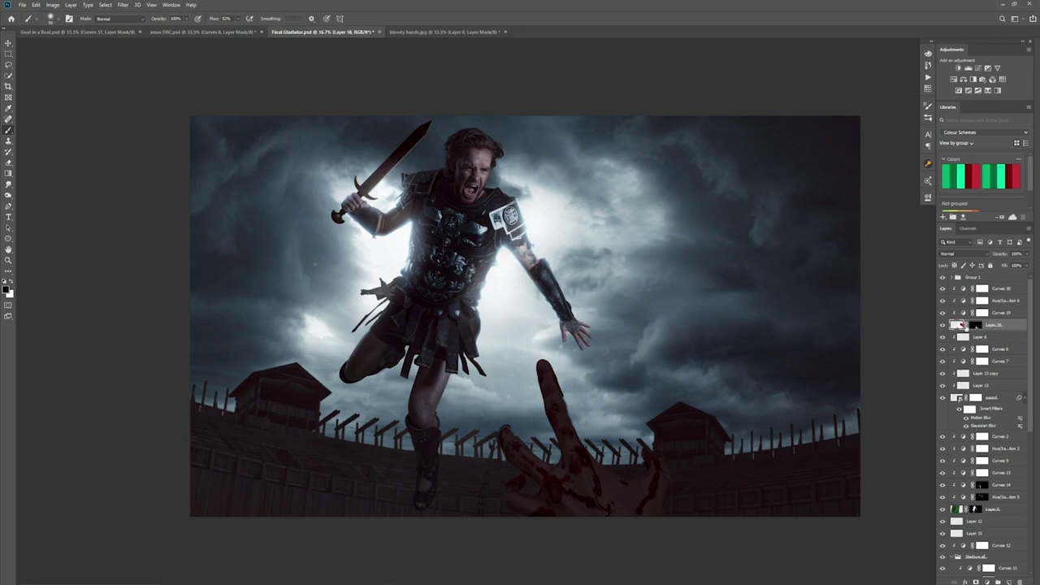
# Step: Apply a Gaussian Blur of about 27.7 pixels radius to the bloody hand layer
pyautogui.click(123, 5)
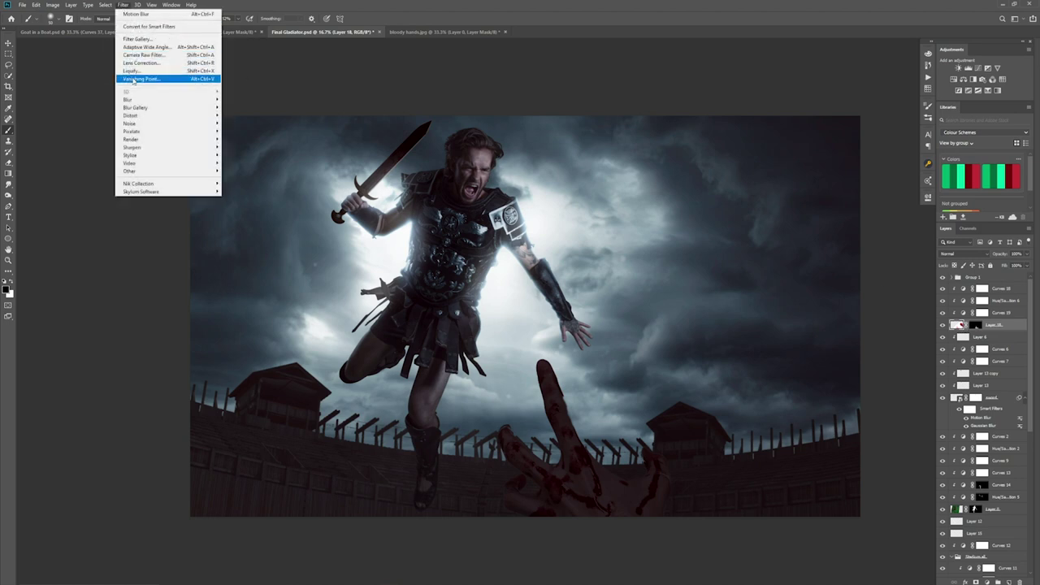
pyautogui.moveTo(133, 101)
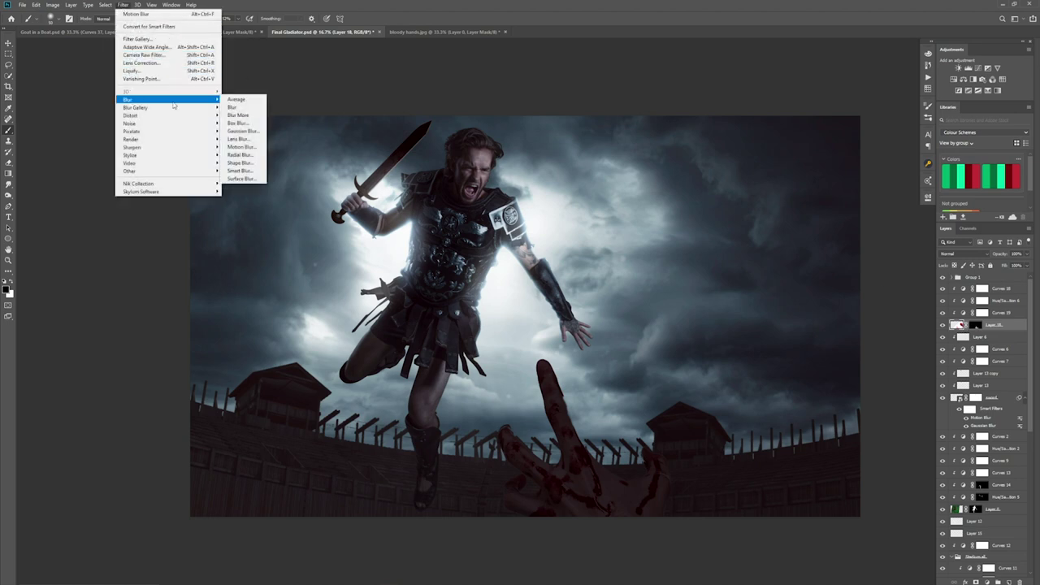
pyautogui.click(240, 130)
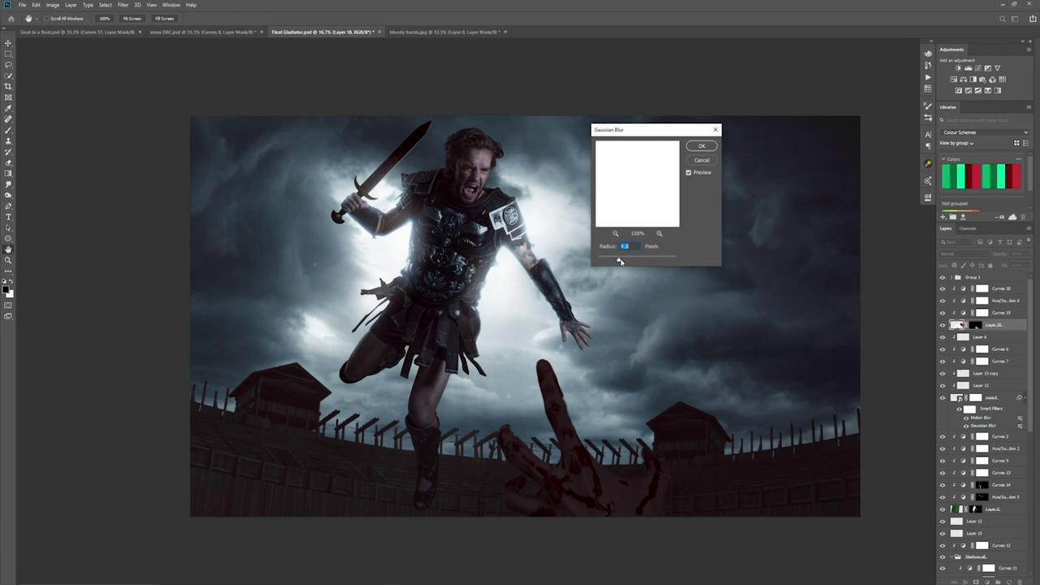
pyautogui.moveTo(619, 261); pyautogui.dragTo(635, 261)
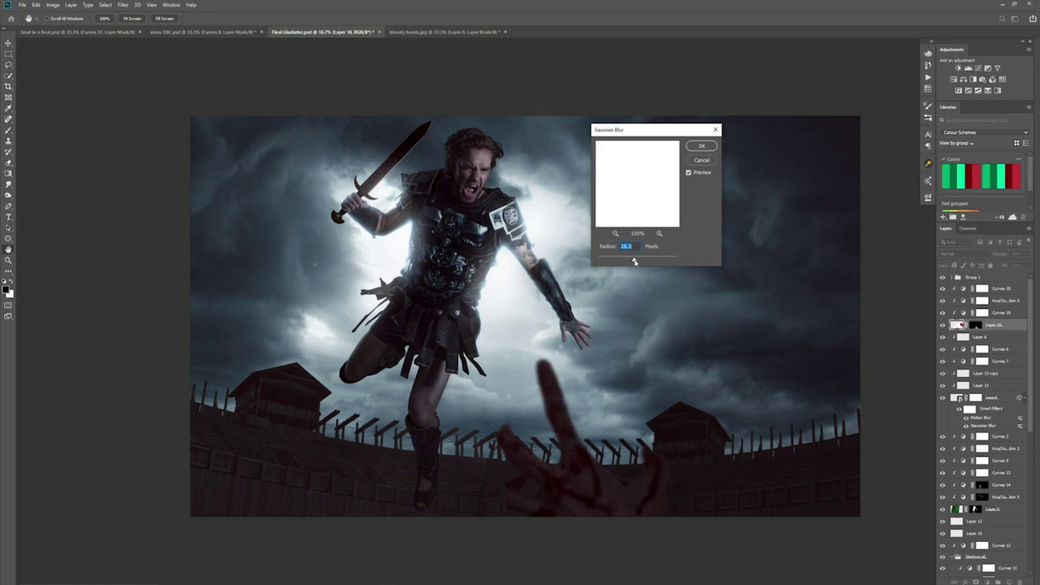
pyautogui.moveTo(635, 261); pyautogui.dragTo(635, 261)
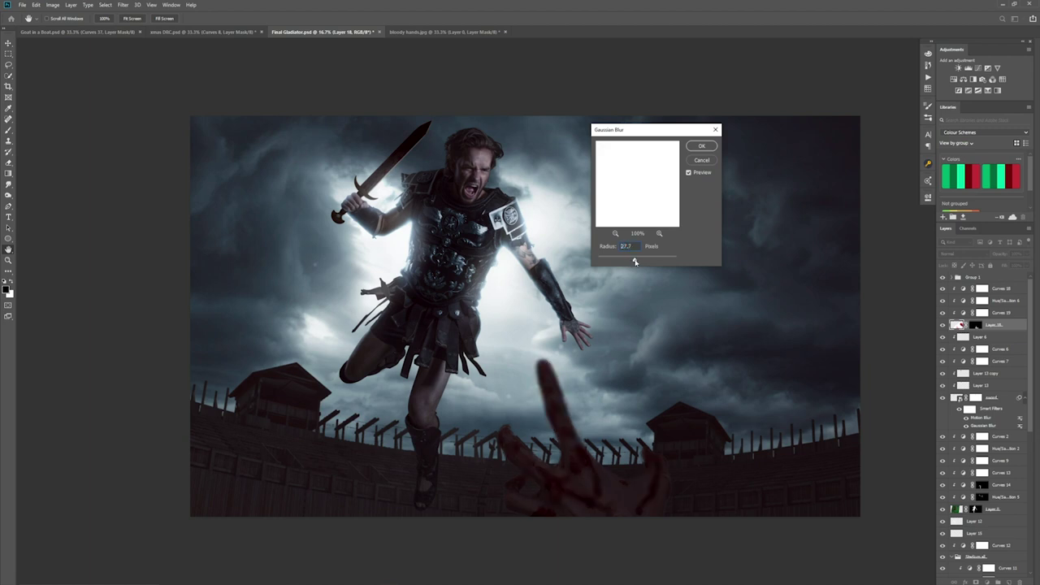
pyautogui.click(701, 146)
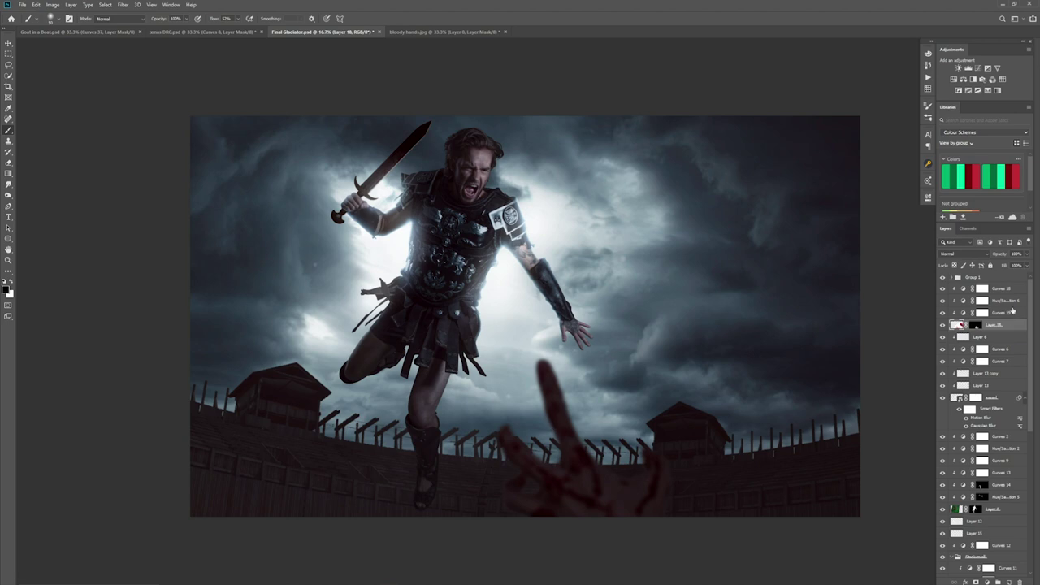
# Step: Shift the blurred bloody hand layer slightly up and left with the Move tool so it reaches toward the gladiator
pyautogui.click(8, 42)
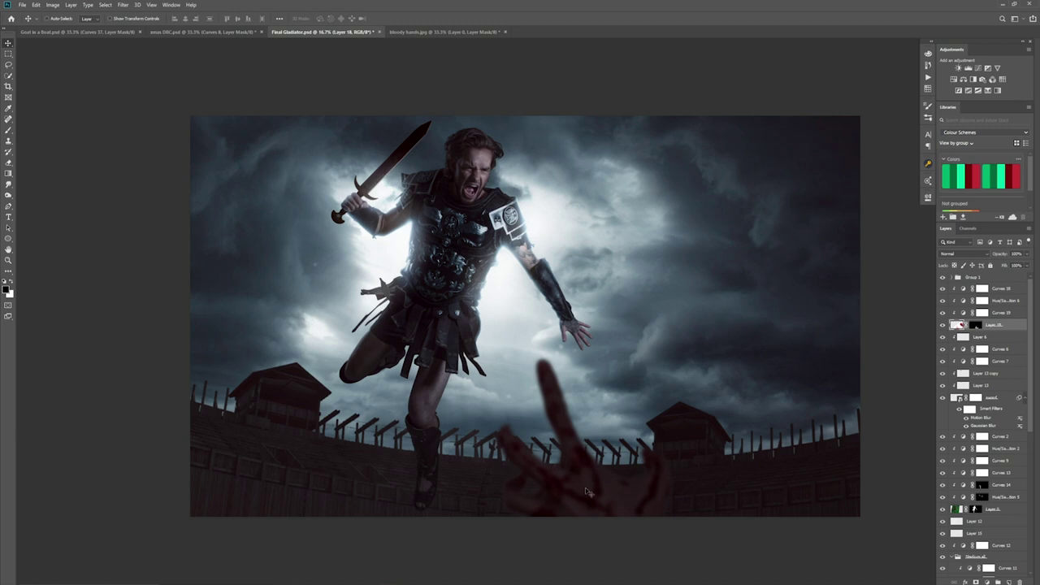
pyautogui.moveTo(585, 488); pyautogui.dragTo(575, 464)
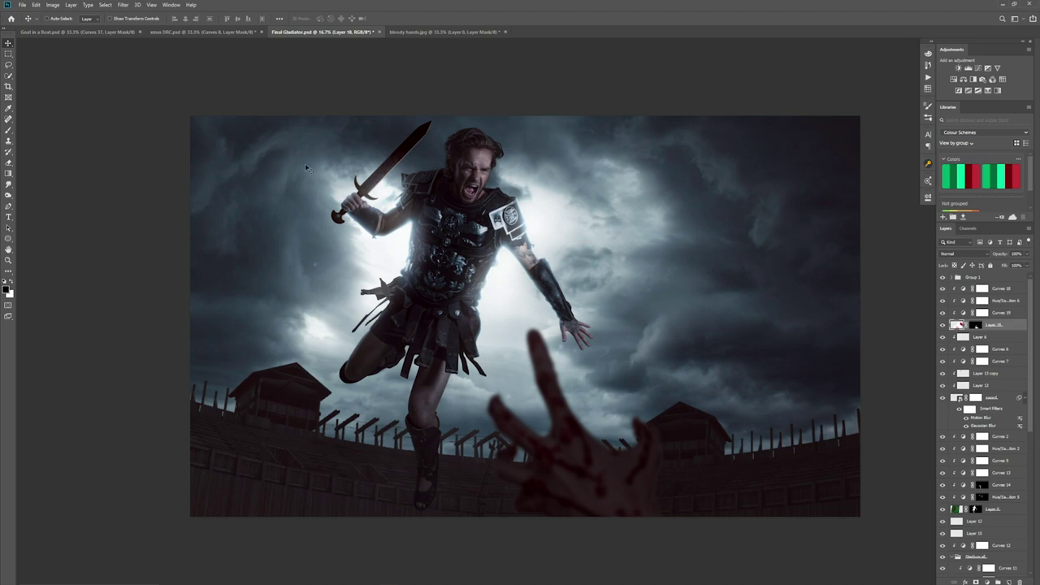
pyautogui.click(78, 32)
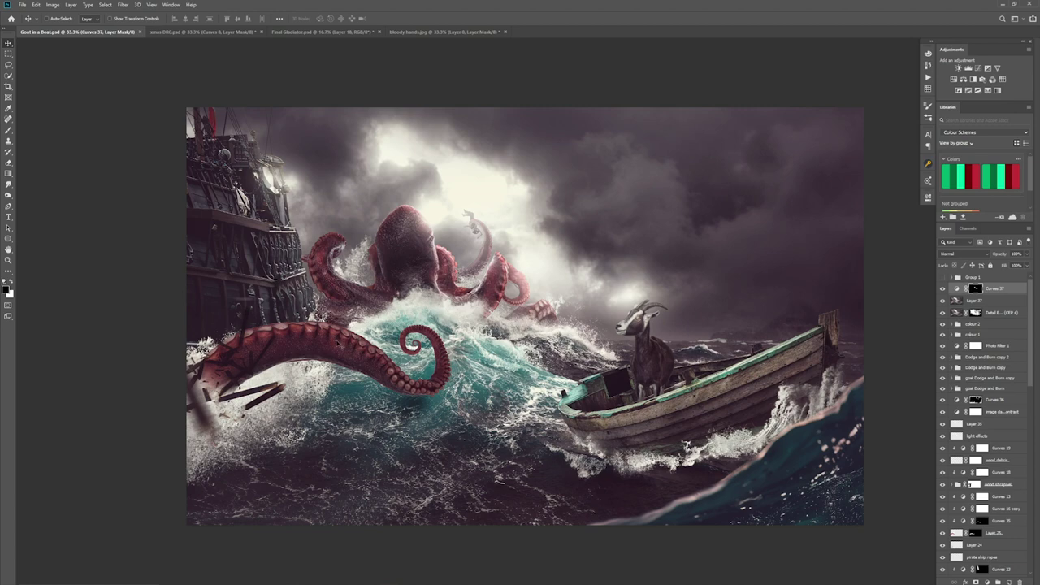
pyautogui.click(213, 31)
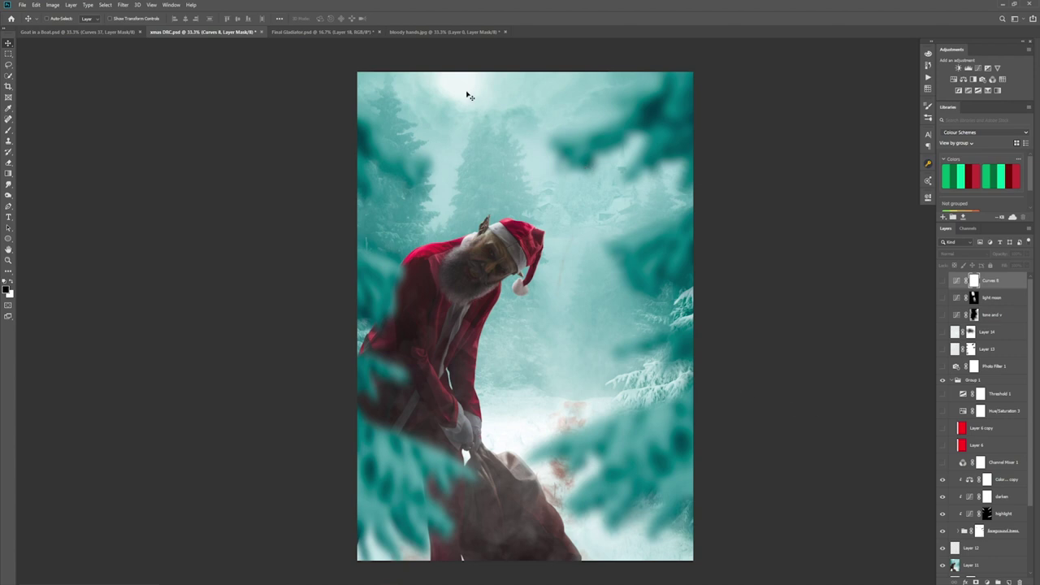
pyautogui.click(341, 31)
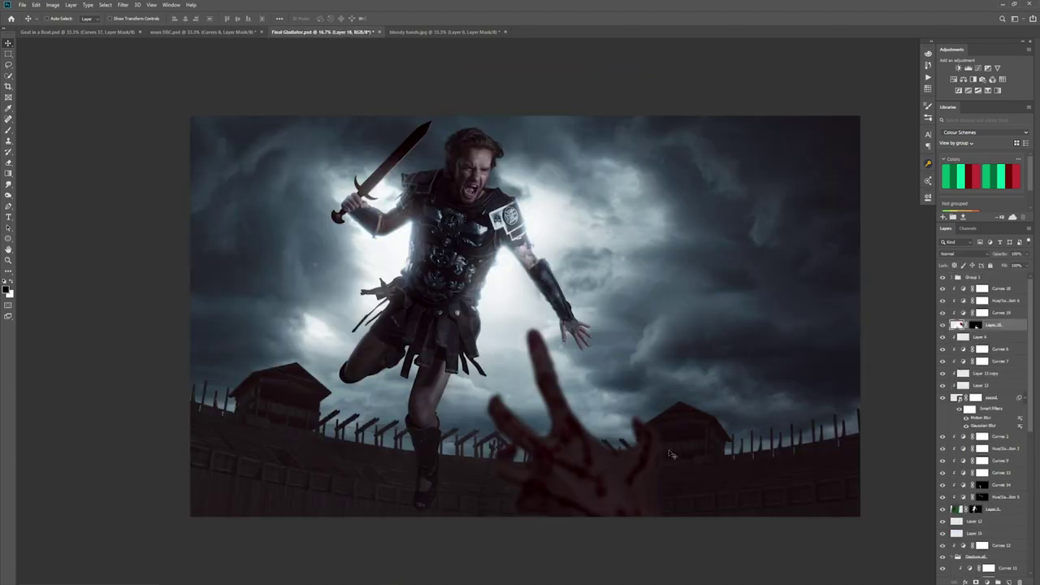